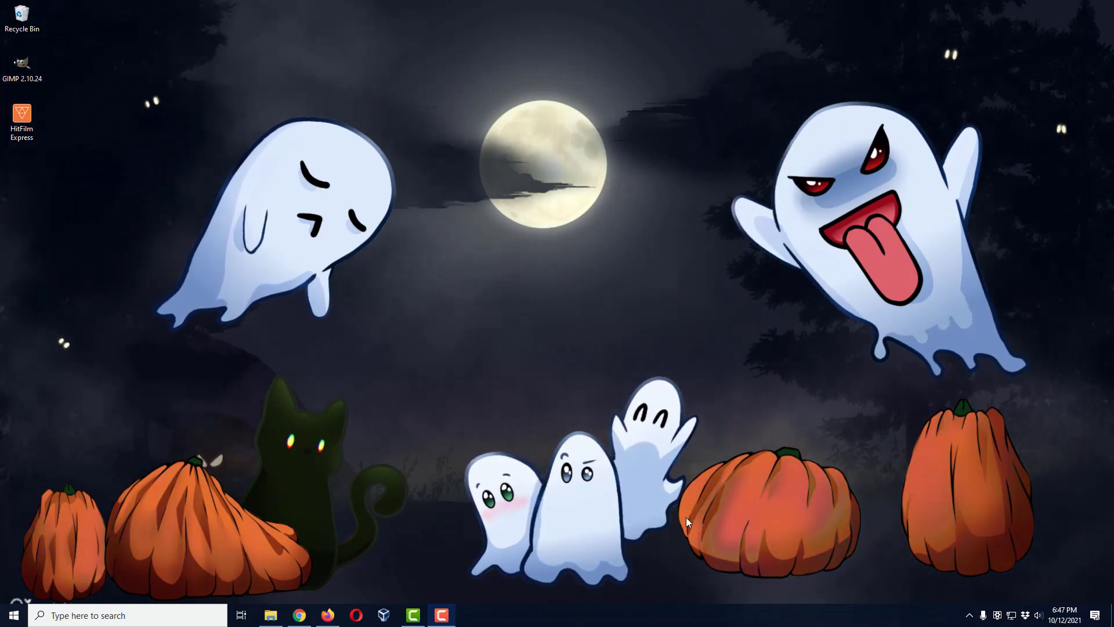
Bring back the mp4joiner.org MP4Tools page in Chrome and select its web address.
left_click(297, 618)
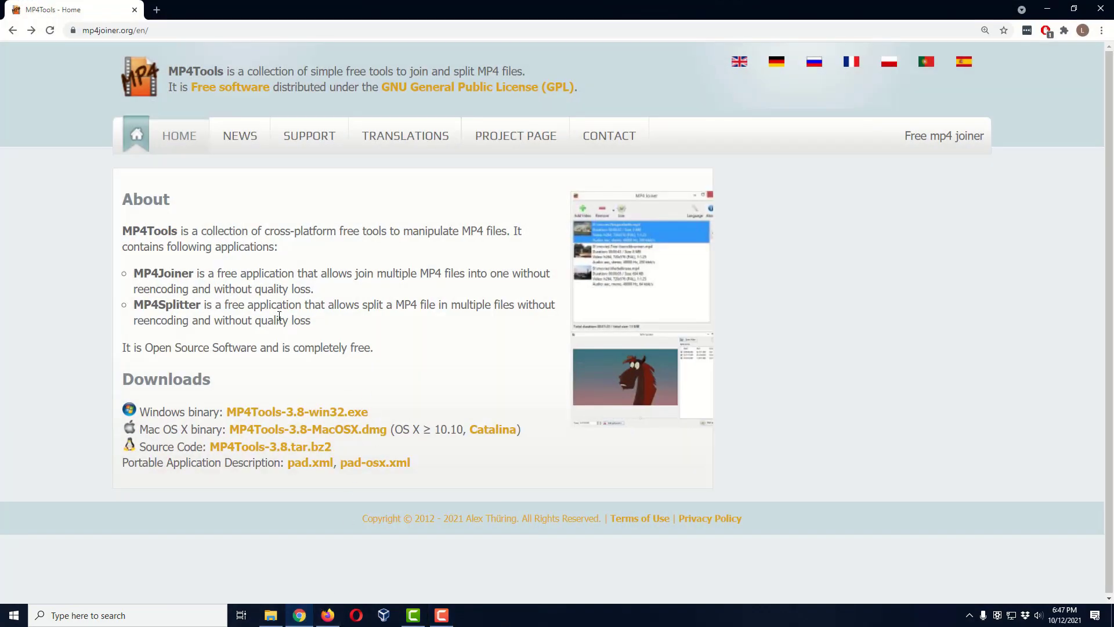
left_click_drag(152, 32, 109, 32)
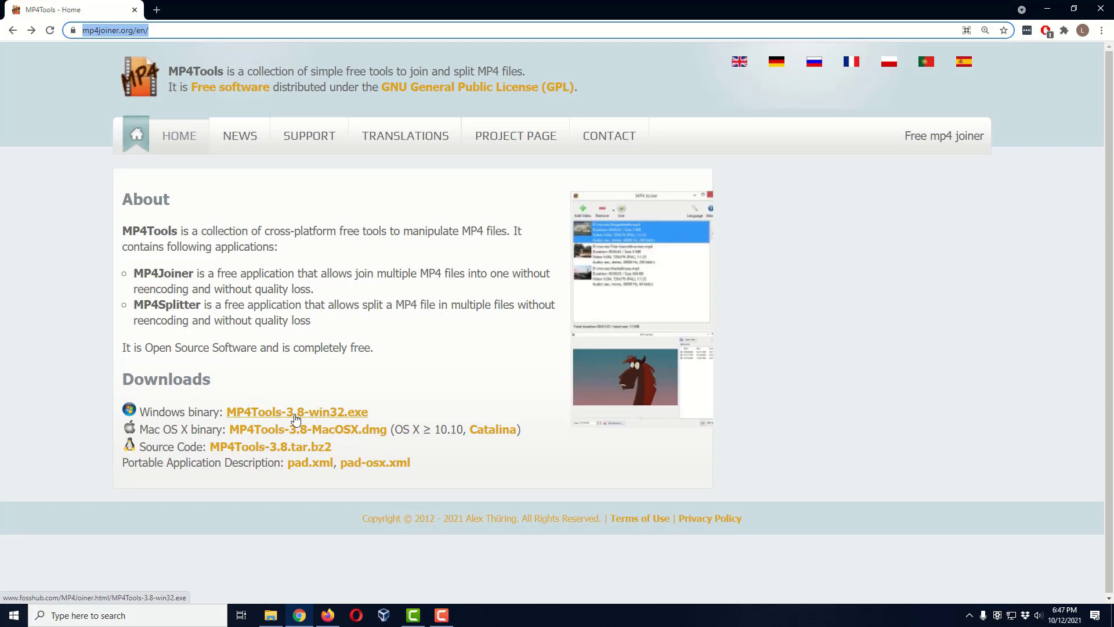
Download the MP4Joiner 32-bit Windows installer (MP4Tools-3.8-win32.exe) from FossHub.
left_click(296, 413)
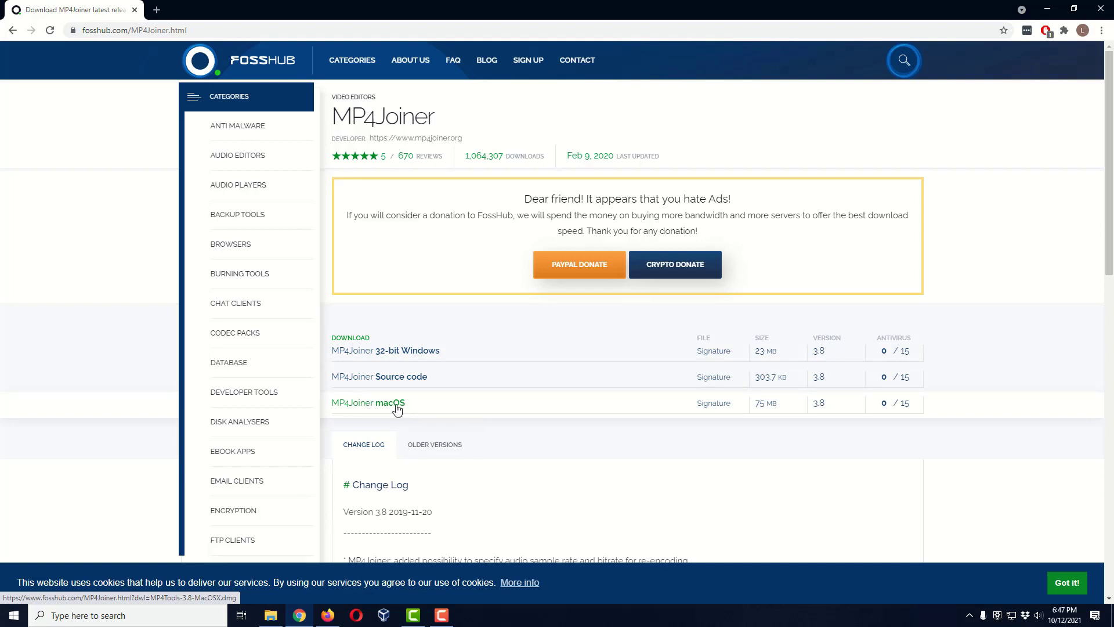
left_click(421, 359)
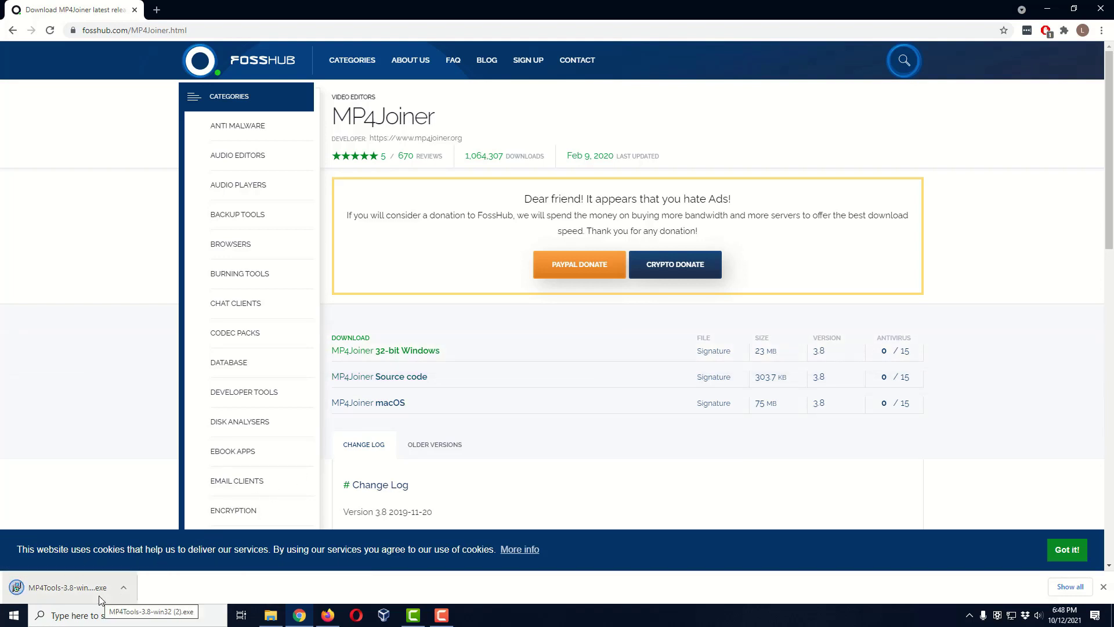
Run the MP4Tools 3.8 installer in English, keeping the desktop shortcut, and install it.
left_click(78, 589)
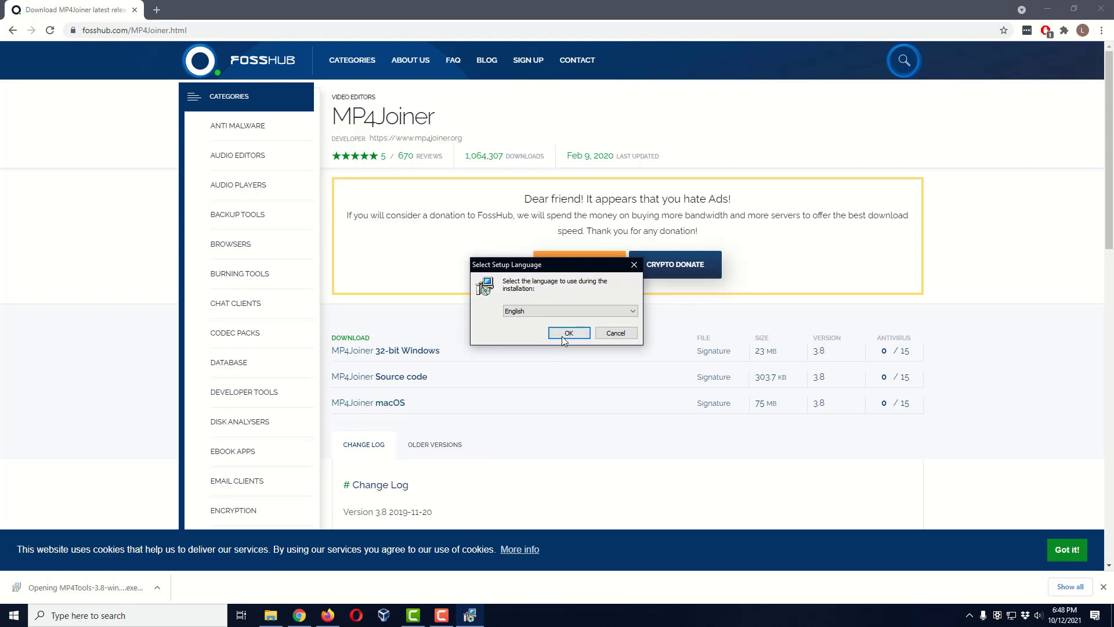
left_click(588, 331)
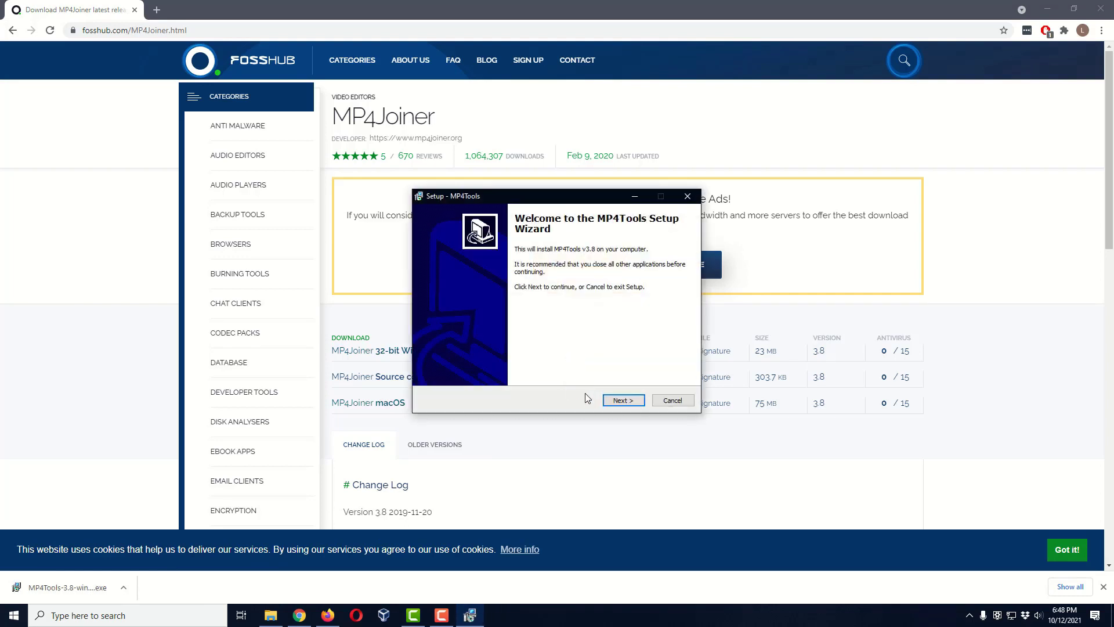
left_click(615, 401)
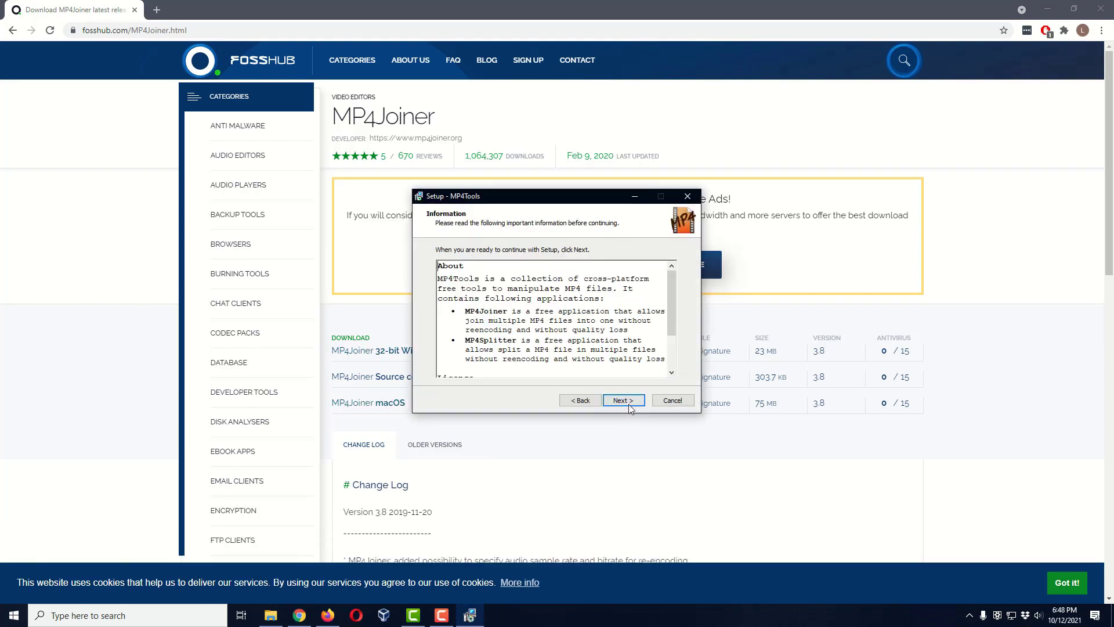
left_click(633, 400)
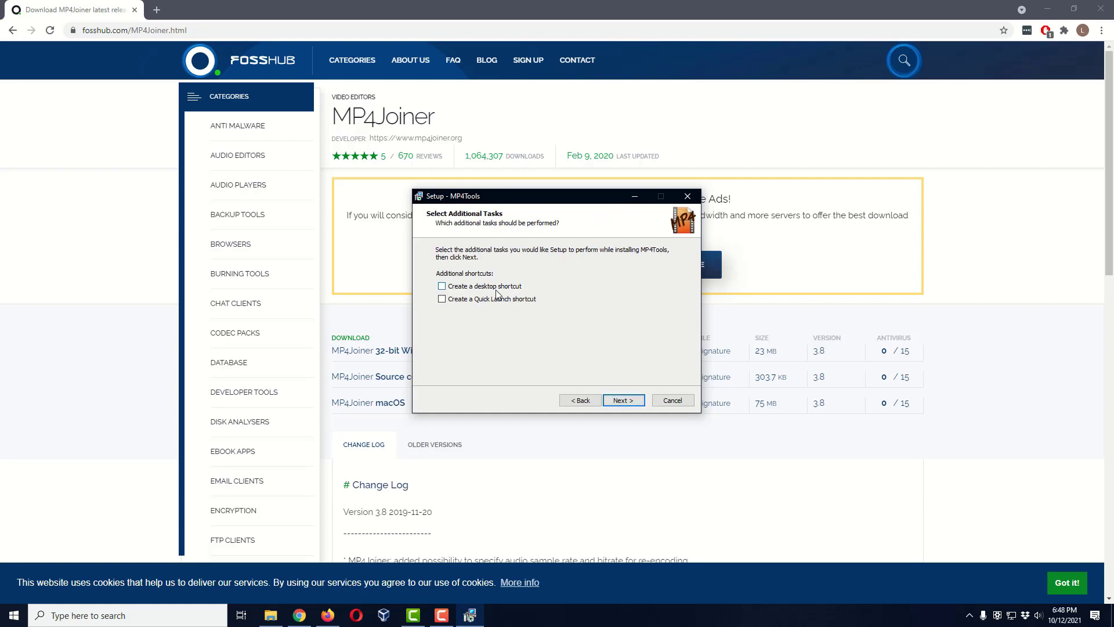
left_click(634, 405)
left_click(635, 404)
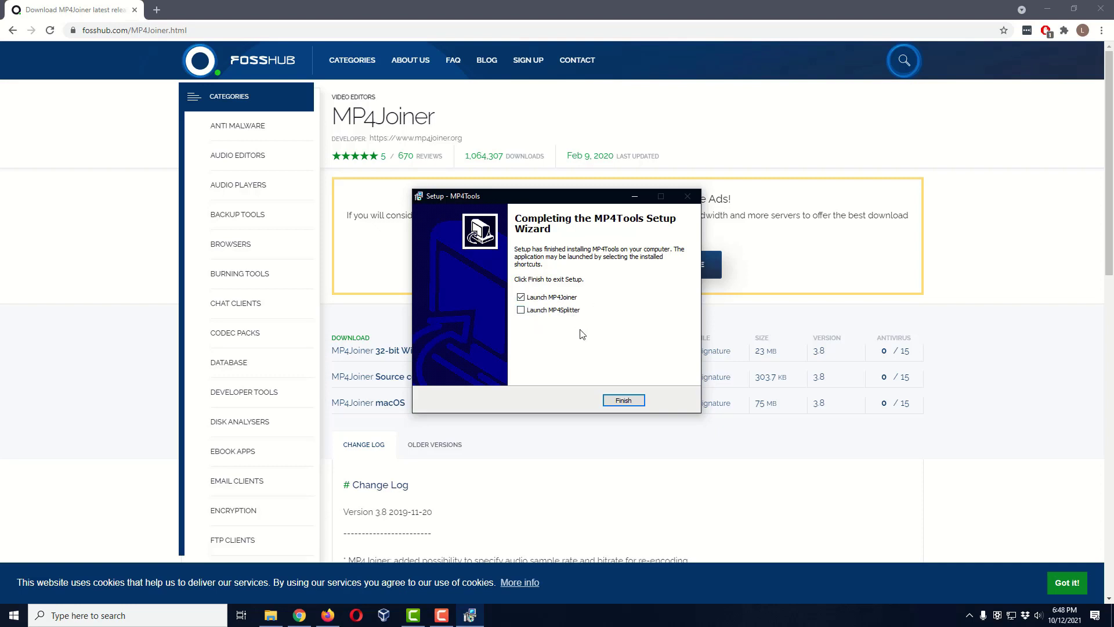
Finish setup to launch MP4 Joiner and add JOLJ_Buffer_Solo_Holl.mp4 to the join list.
left_click(627, 400)
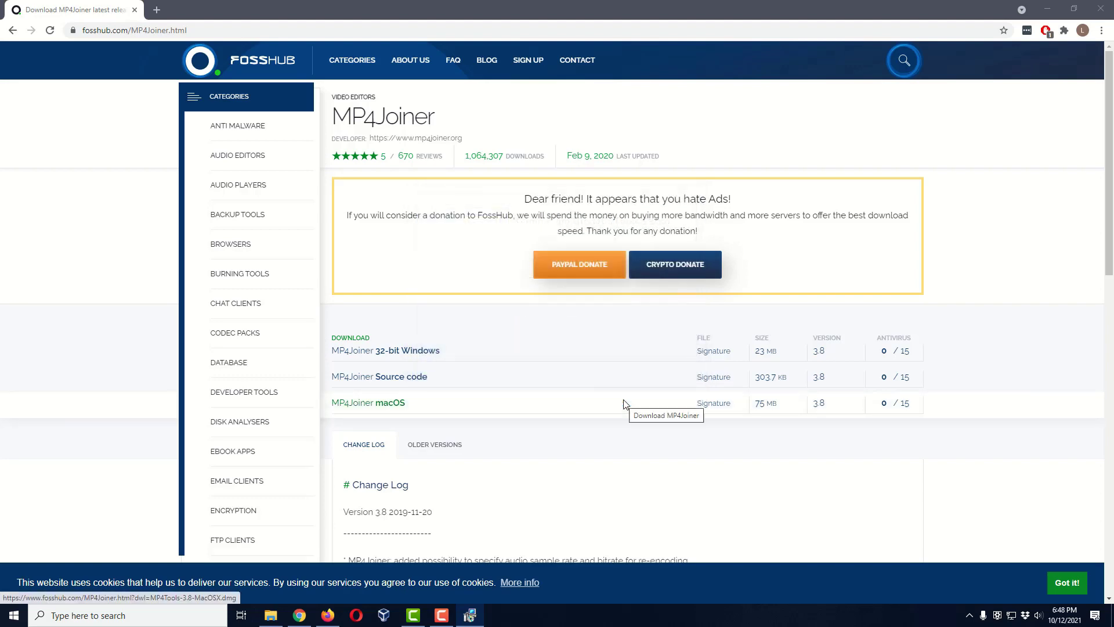
left_click(1043, 10)
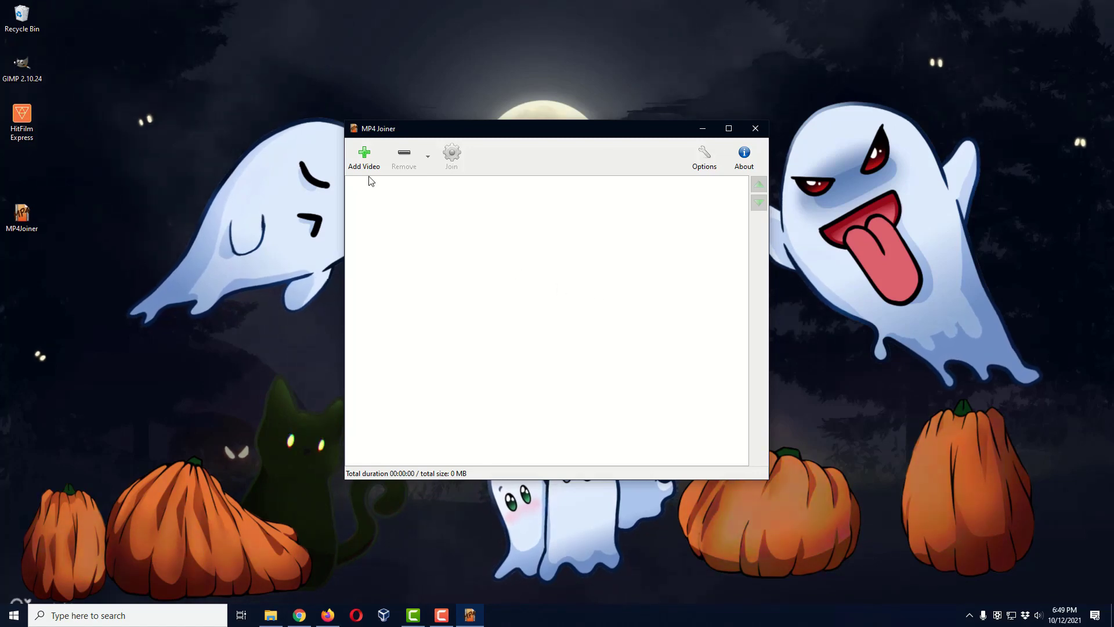
left_click(366, 157)
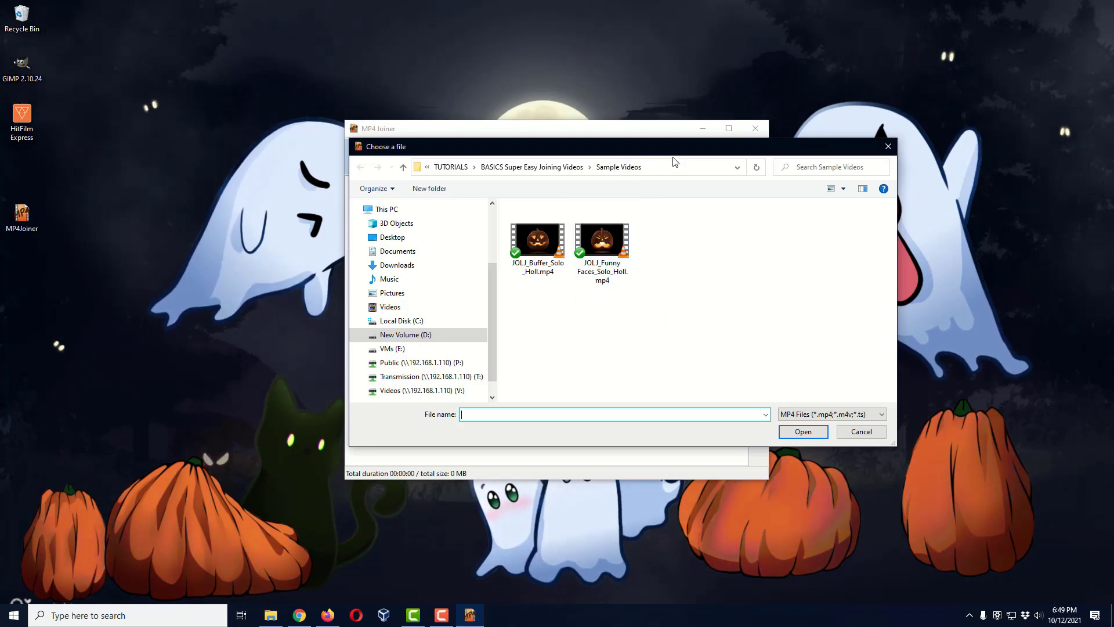
left_click_drag(673, 146, 865, 98)
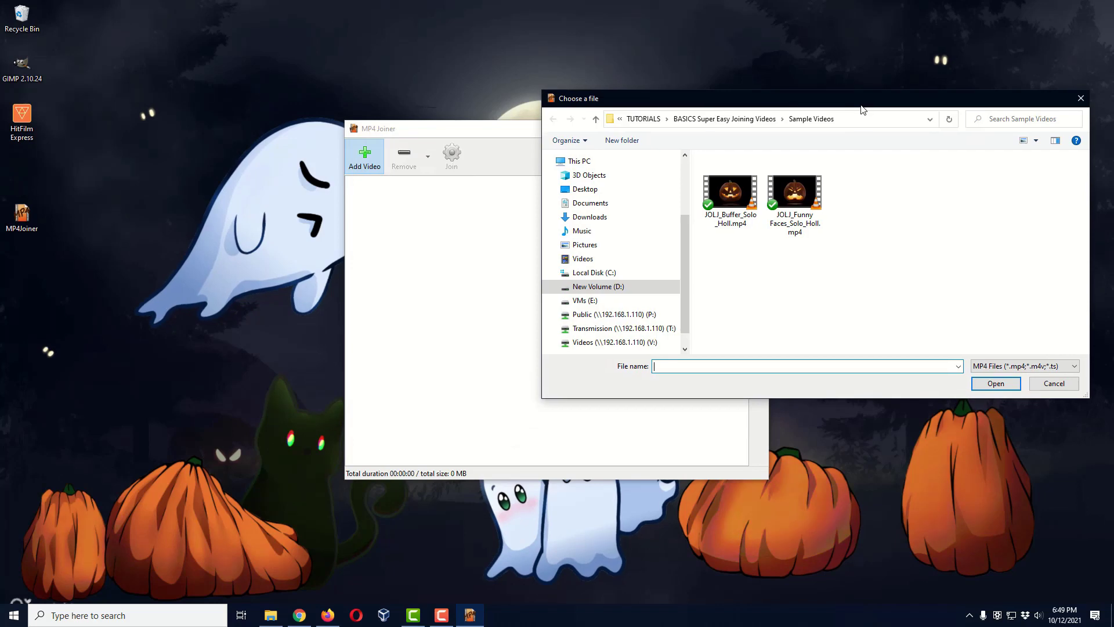
left_click(732, 222)
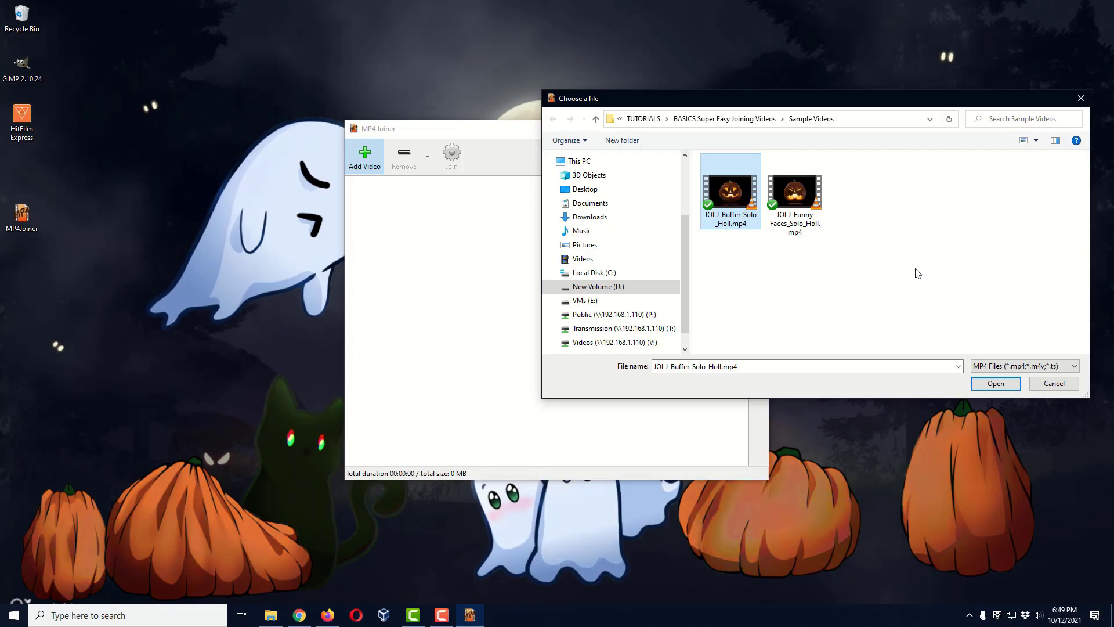
left_click(816, 238)
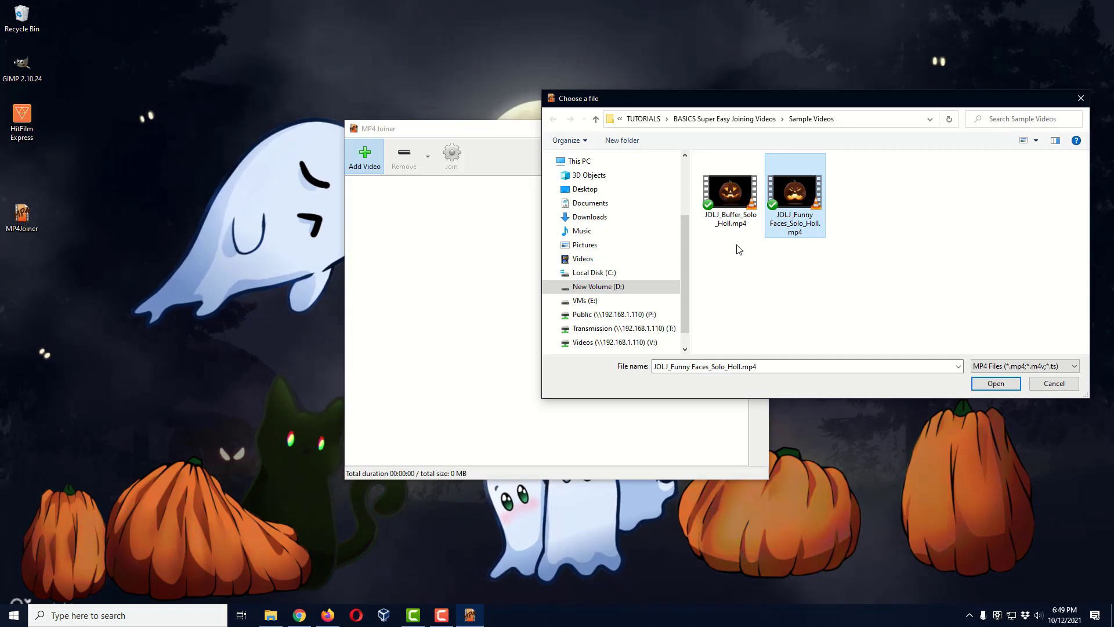
left_click(734, 203)
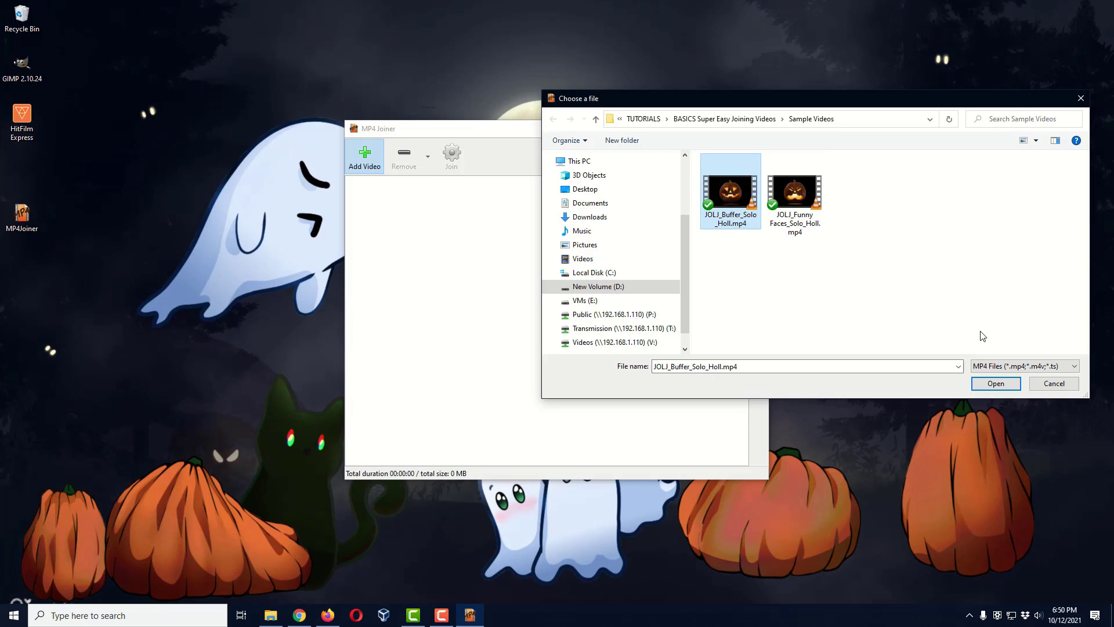
left_click(996, 382)
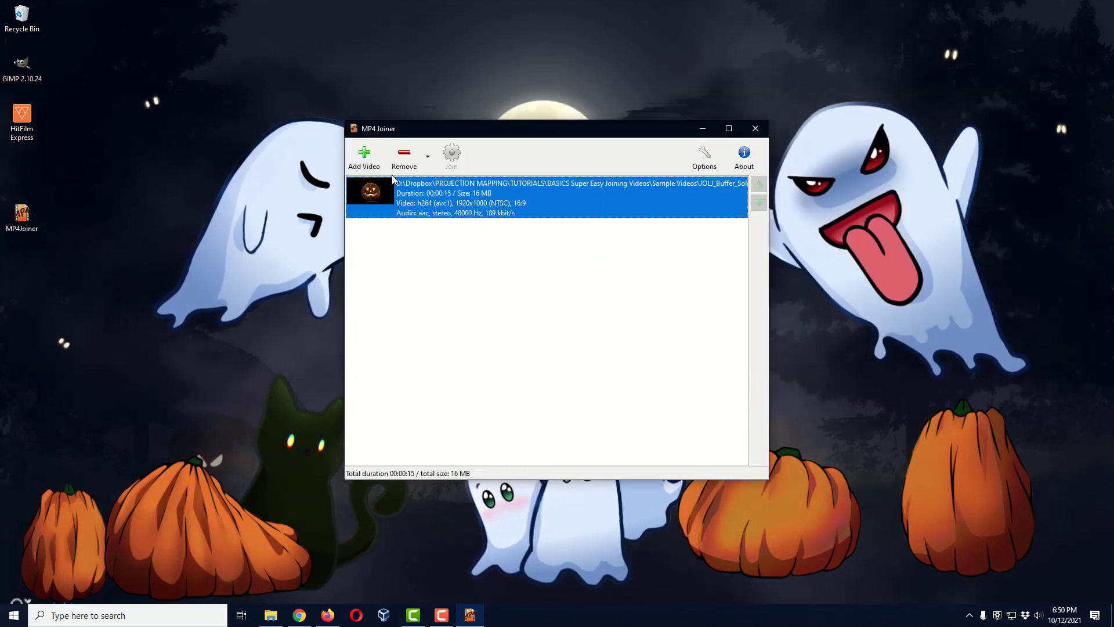
Add JOLJ_Funny Faces_Solo_Holl.mp4 as the second clip.
left_click(364, 157)
left_click(796, 214)
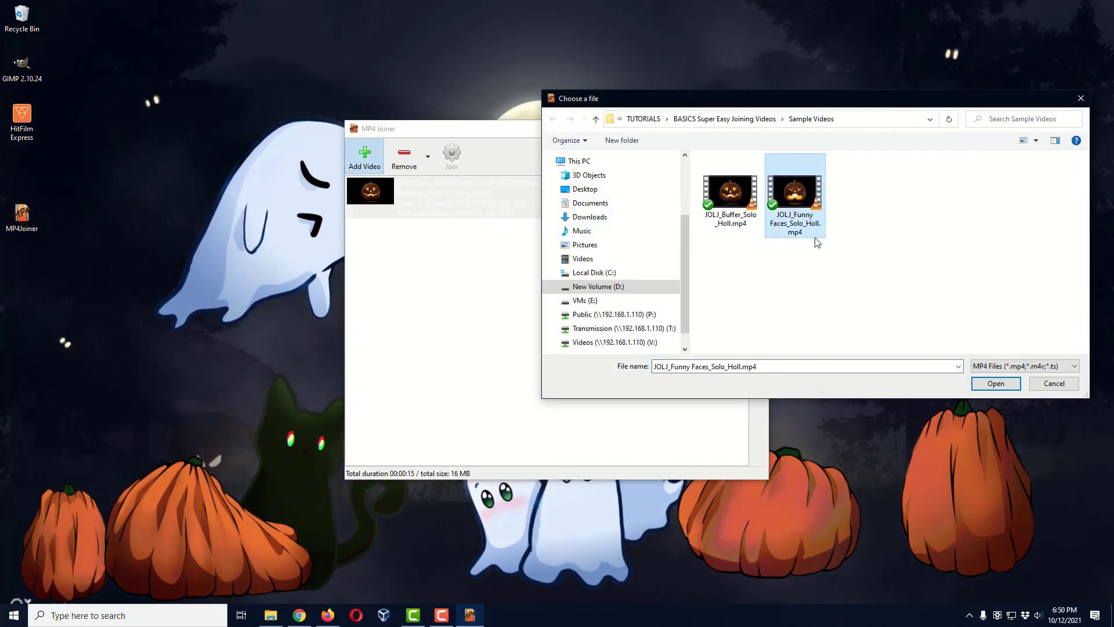
left_click(996, 383)
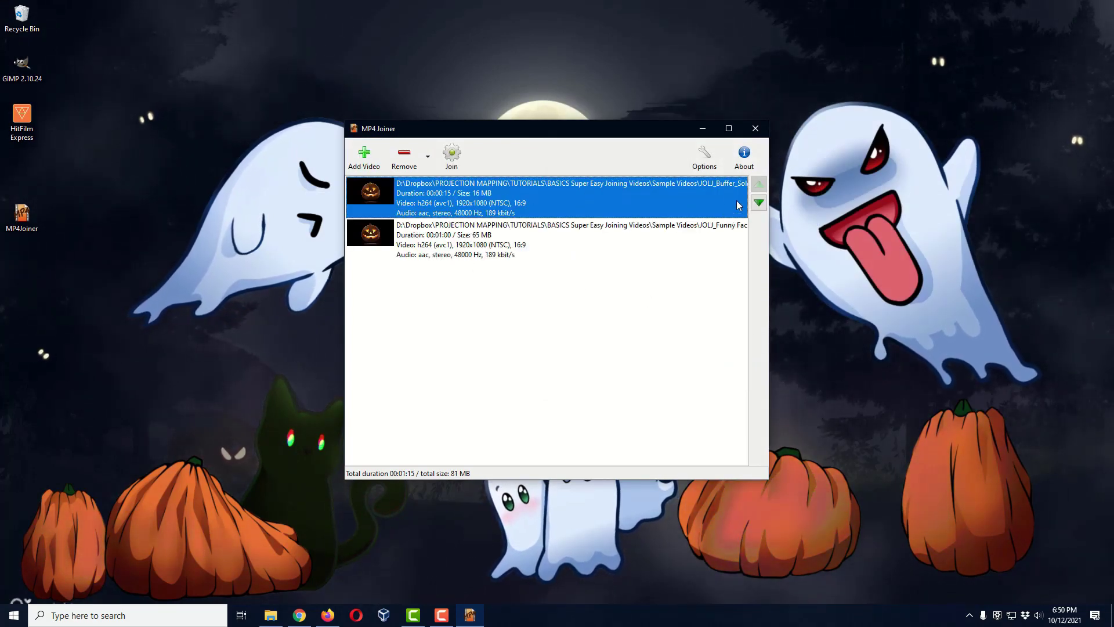
Move the Funny Faces clip up and back below Buffer, then widen and reposition the window.
left_click(688, 238)
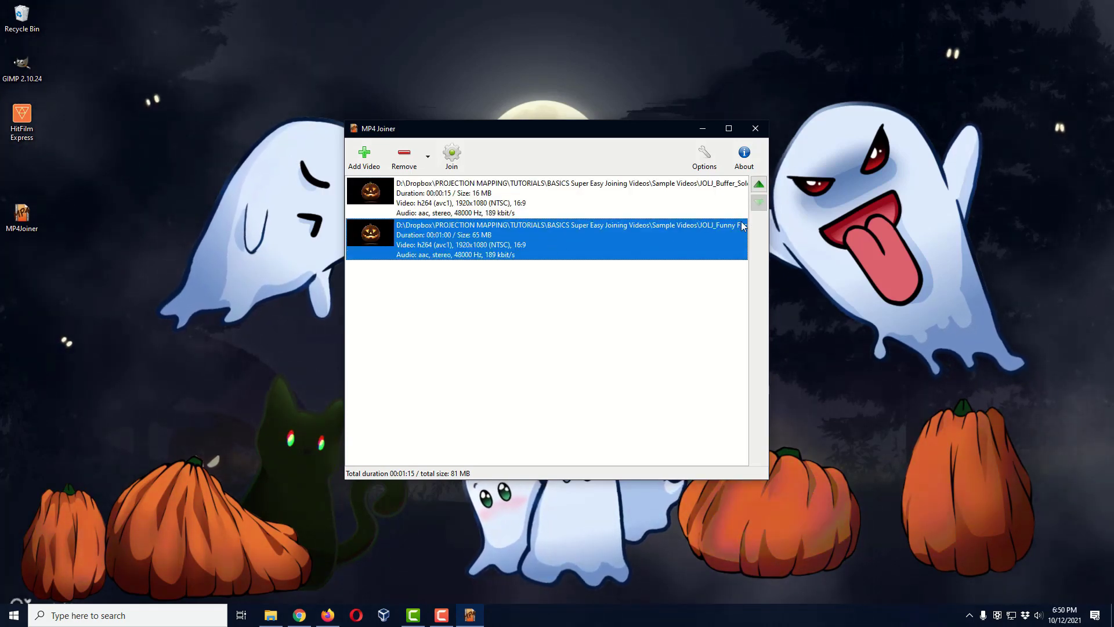
left_click(759, 184)
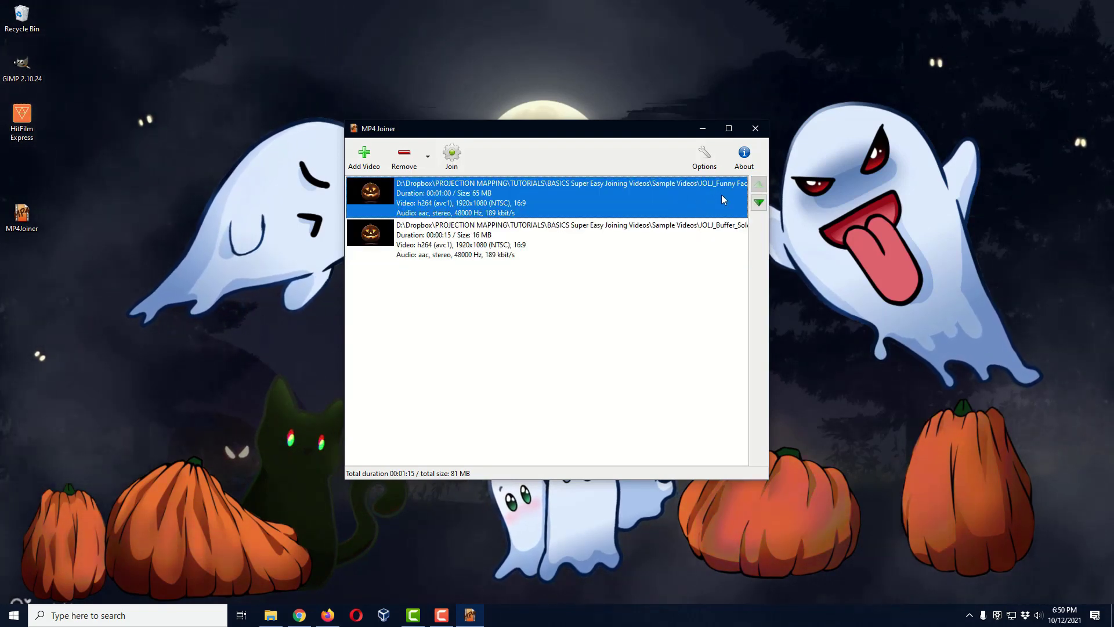
left_click(759, 203)
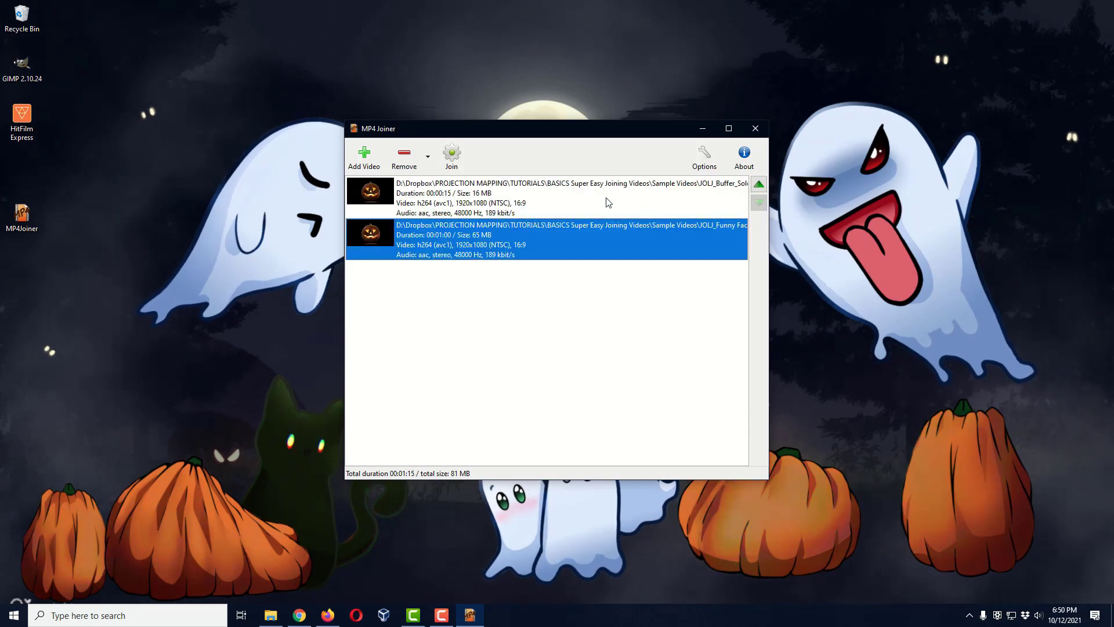
left_click_drag(771, 219, 907, 219)
left_click_drag(657, 135, 598, 121)
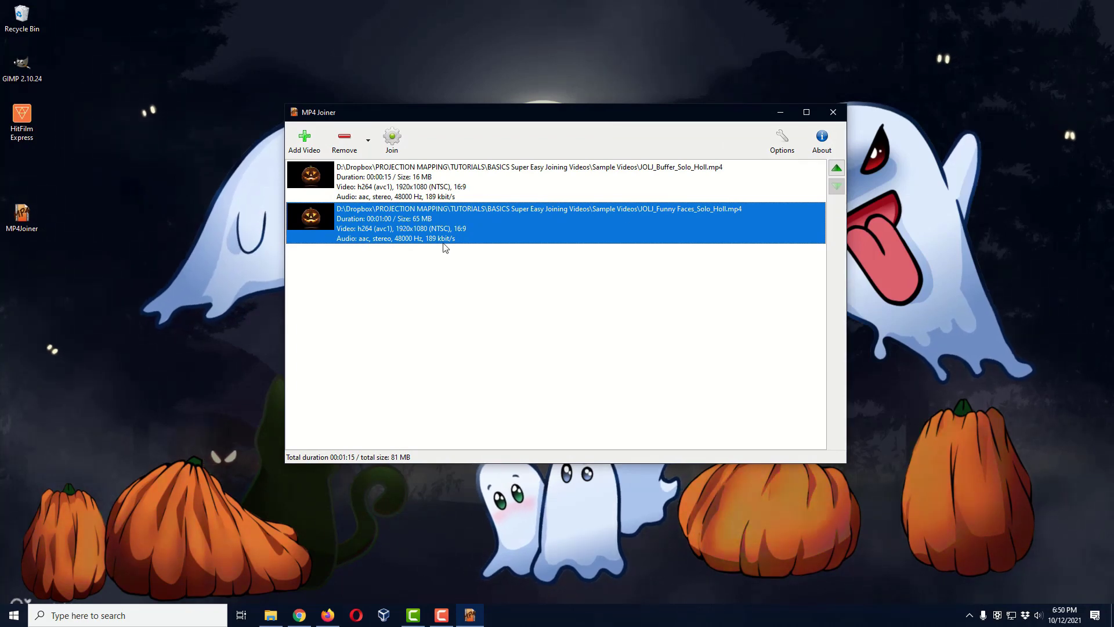
Remove the Funny Faces clip and re-add it after the Buffer clip.
left_click(350, 146)
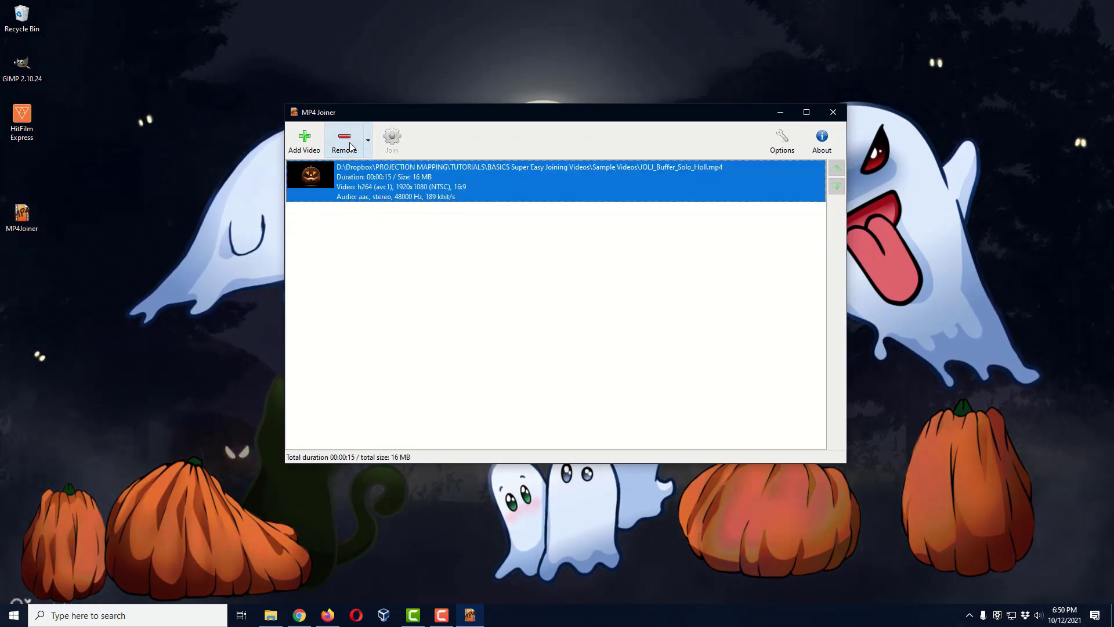
left_click(304, 138)
double_click(542, 232)
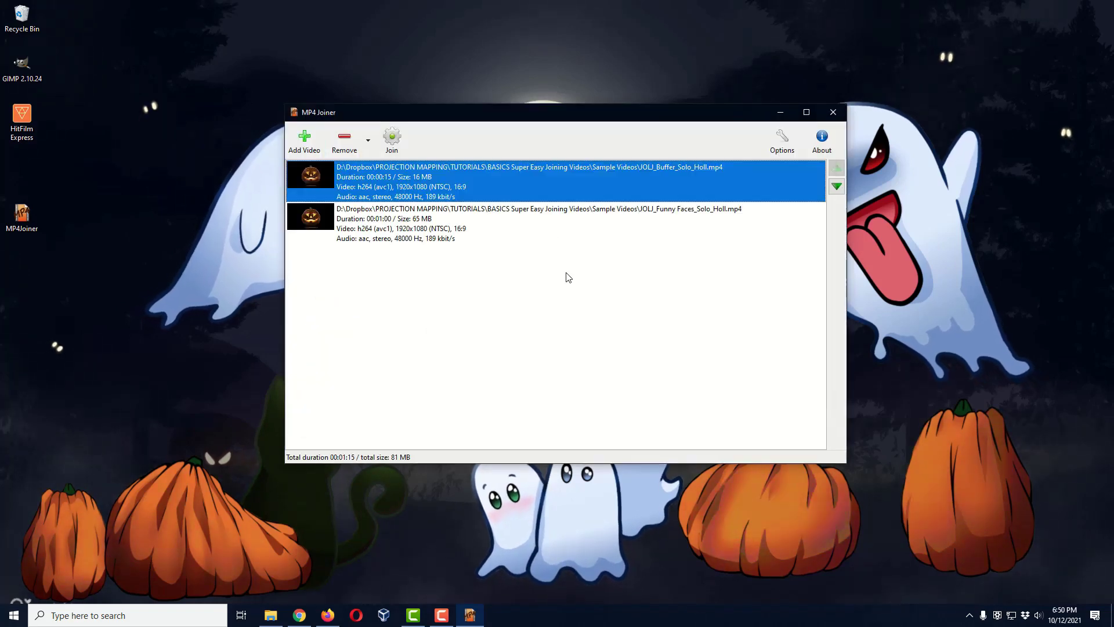
left_click(473, 231)
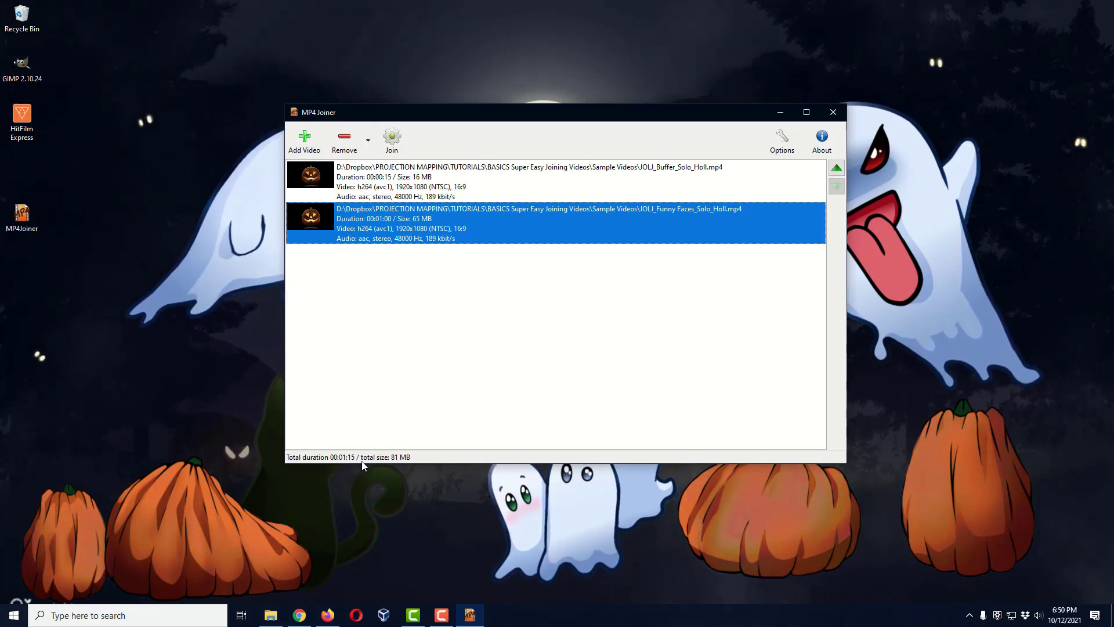
Select the Buffer clip row in the join list.
left_click(409, 180)
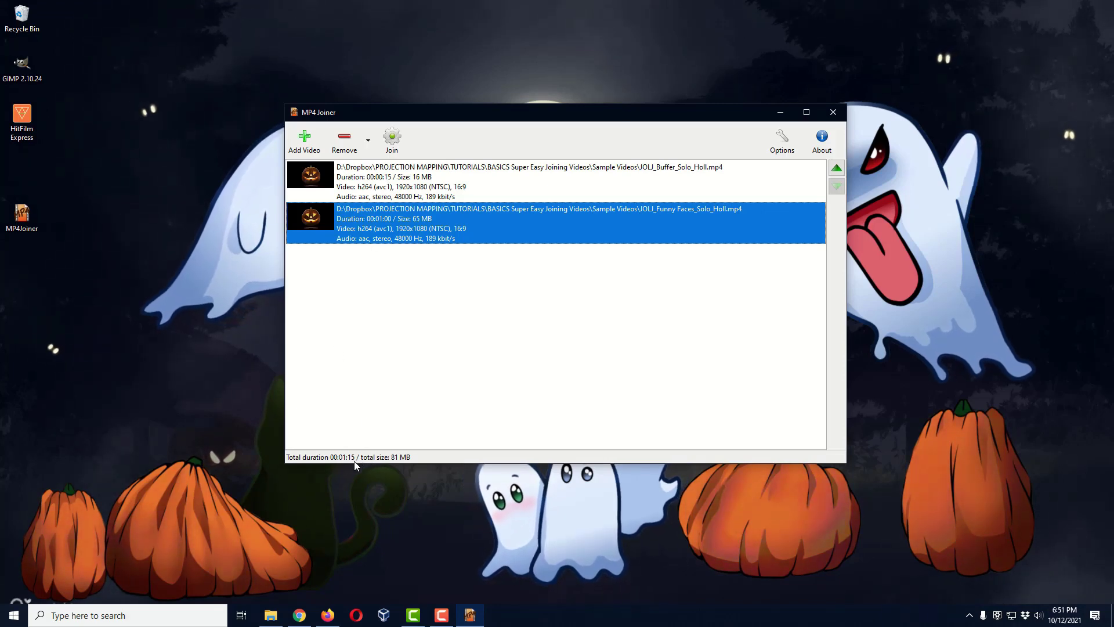
Add the Buffer and Funny Faces clips again together, making four entries.
left_click(304, 139)
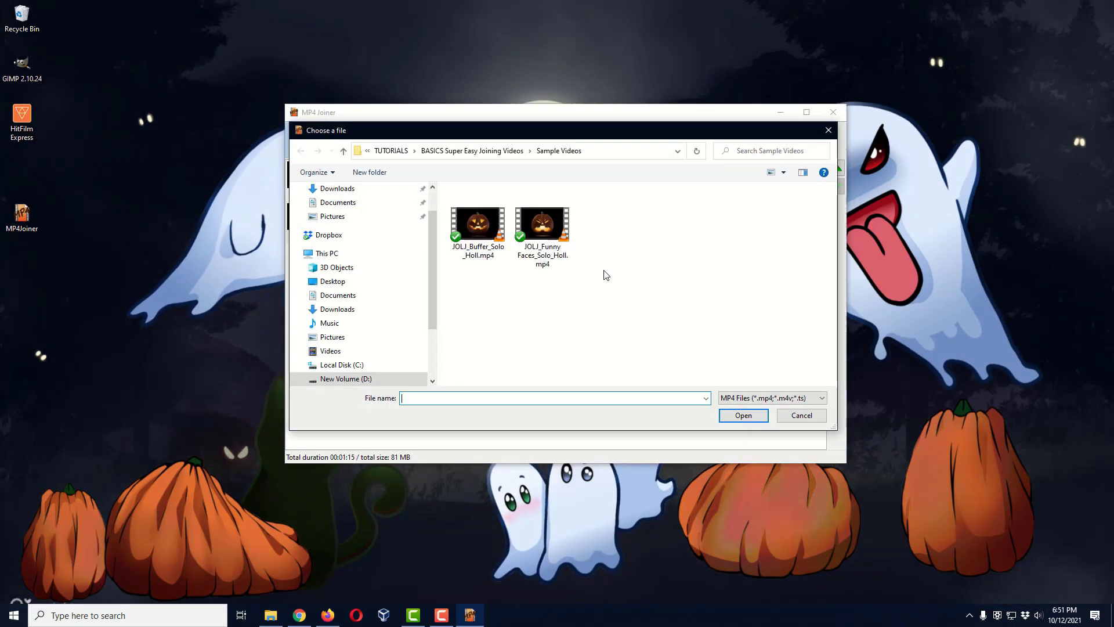
left_click(492, 232)
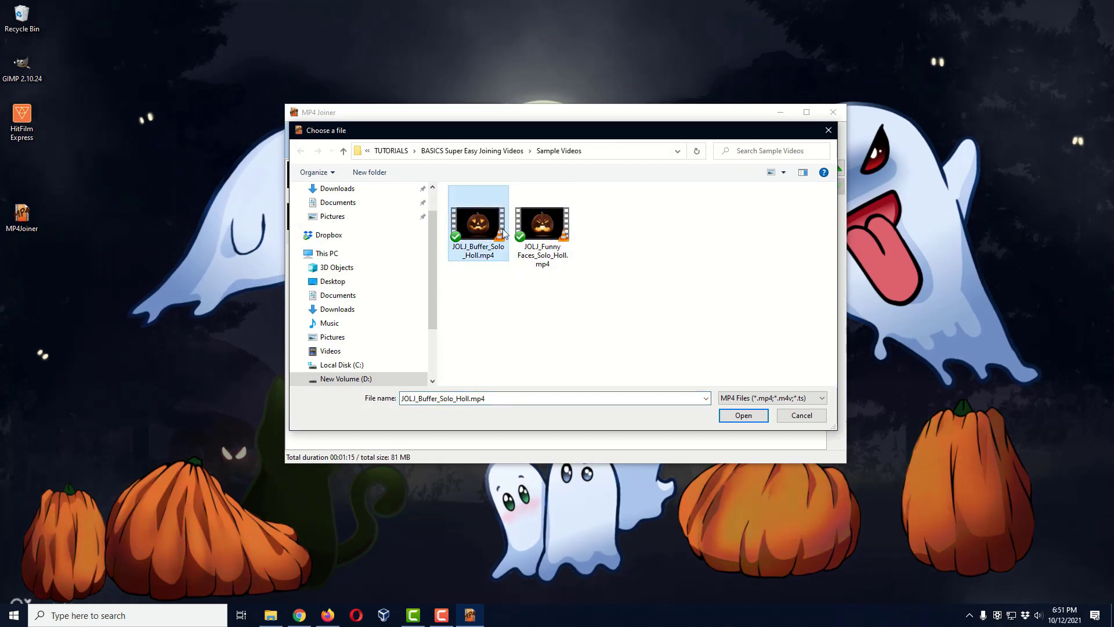
left_click(550, 250, "ctrl")
left_click(743, 416)
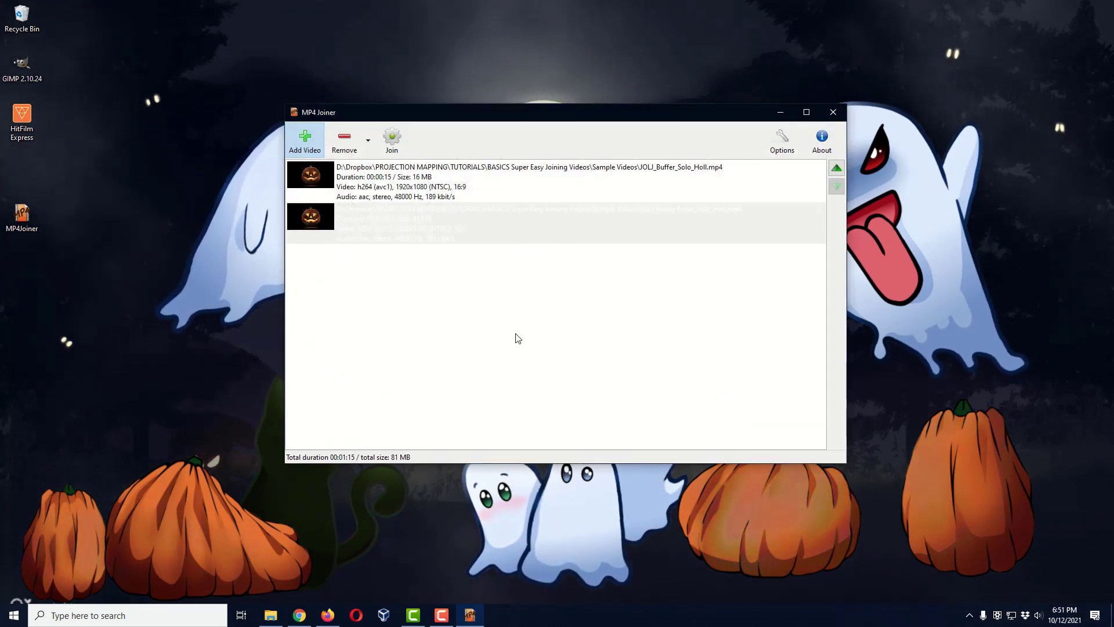
Check the order by selecting each row: Buffer, Funny Faces, Buffer, Funny Faces.
left_click(447, 274)
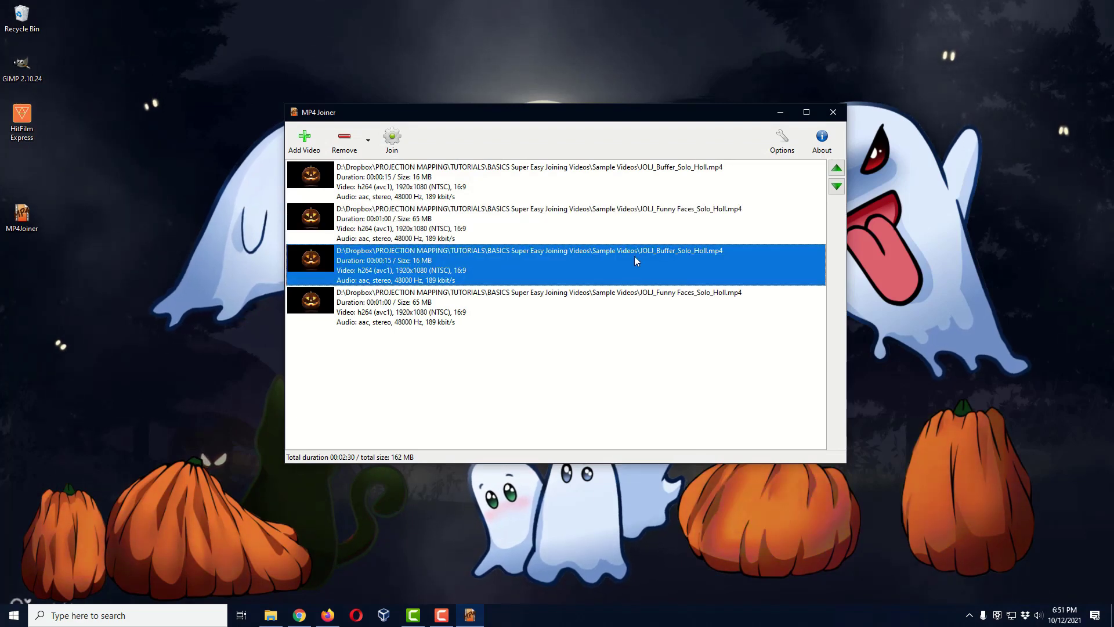
left_click(609, 191)
left_click(604, 218)
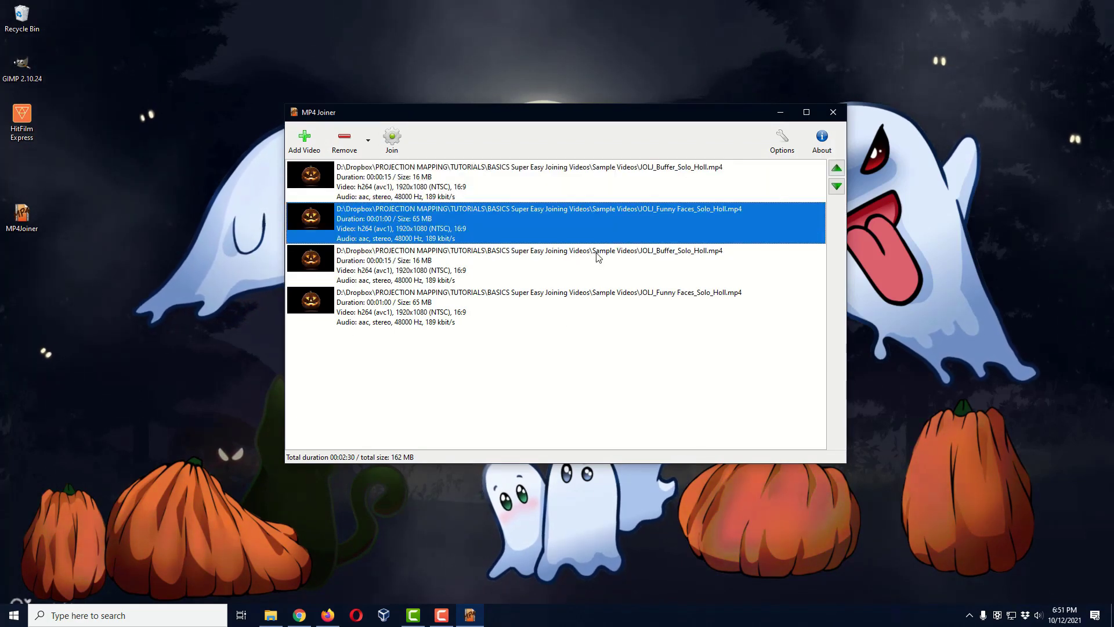
left_click(595, 261)
left_click(592, 301)
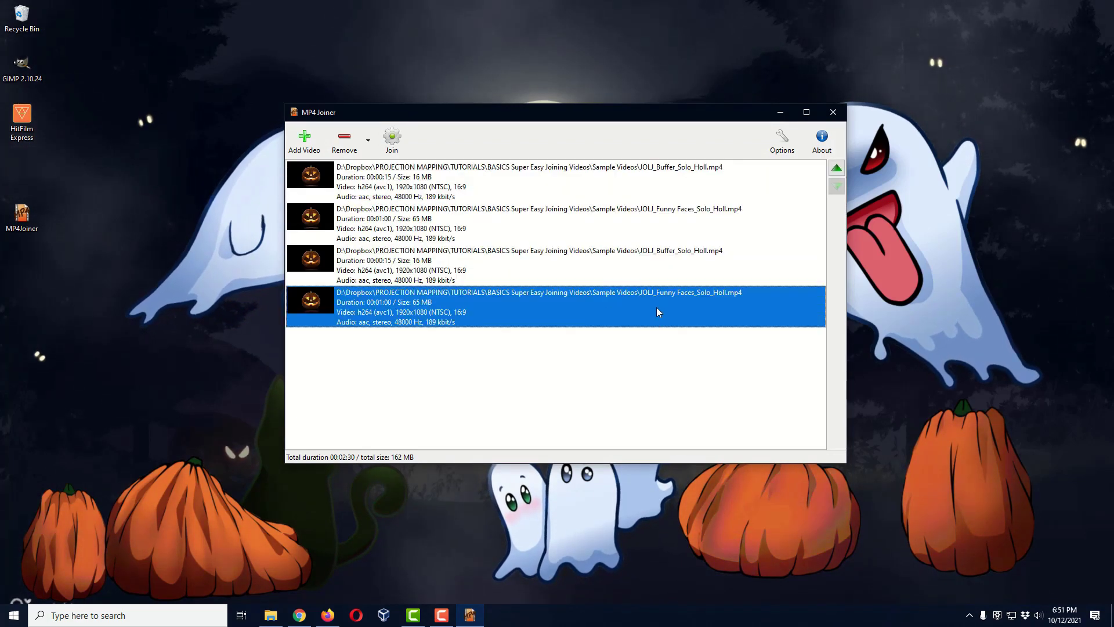
Join the four clips, saving as Output.mp4 in the FINISHED VIDEOS folder.
left_click(399, 146)
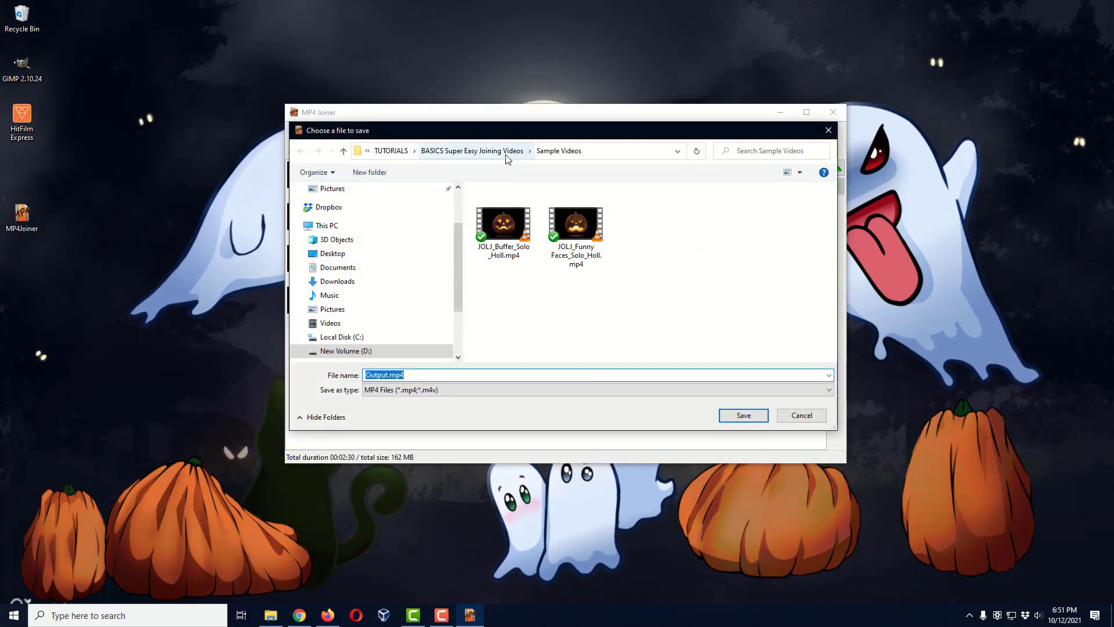
left_click(503, 152)
double_click(520, 205)
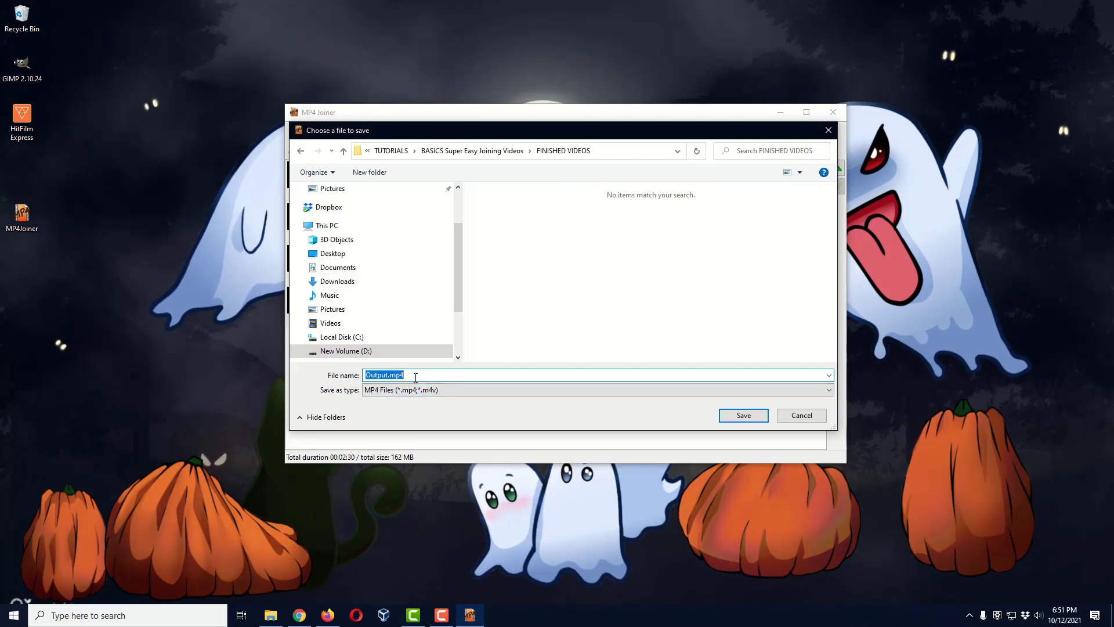
left_click(744, 415)
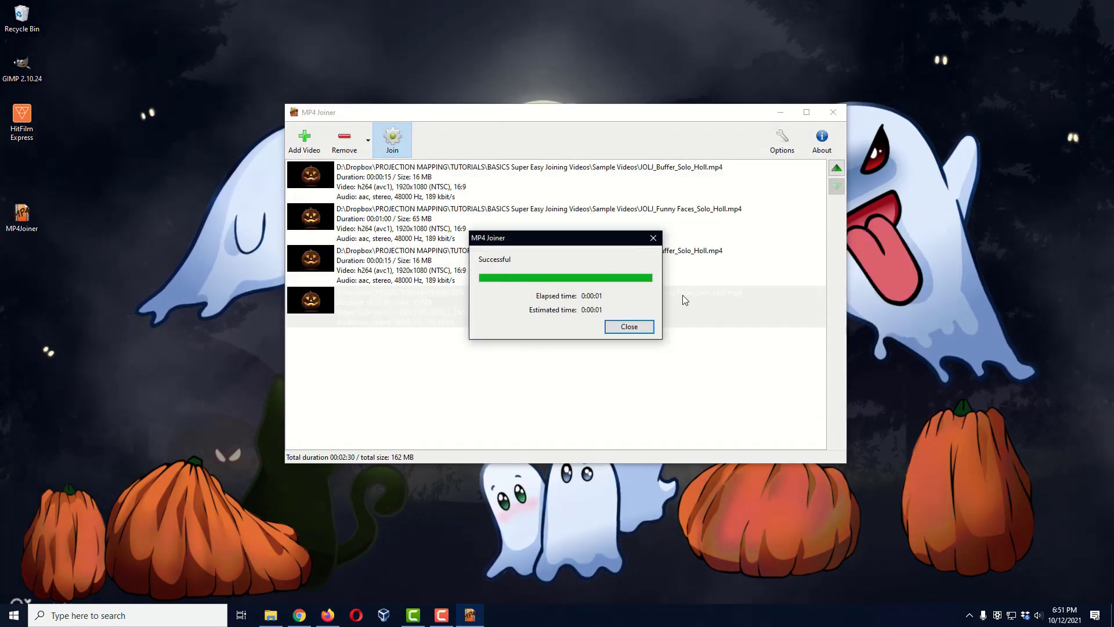
Dismiss the success message and open Output.mp4 from FINISHED VIDEOS in VLC.
left_click(629, 327)
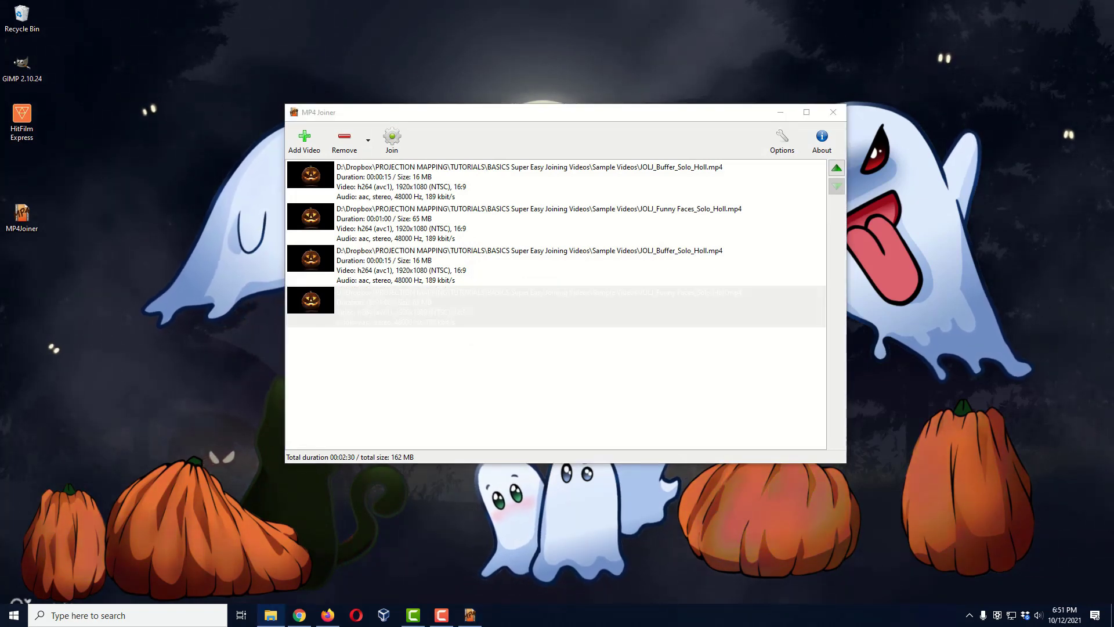
left_click_drag(1033, 169, 685, 52)
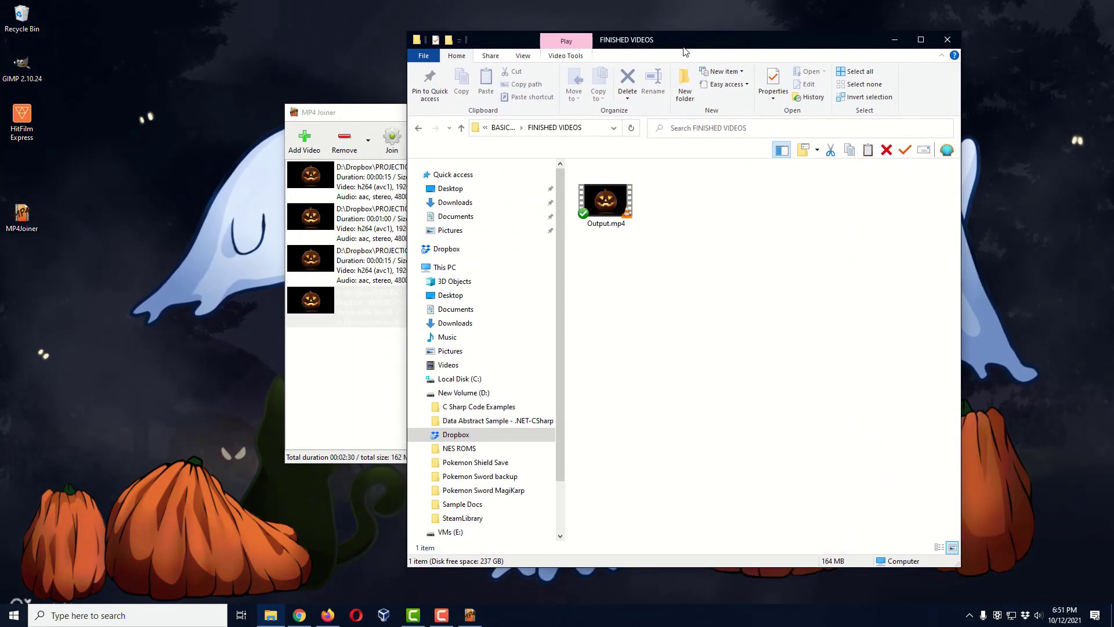
double_click(614, 204)
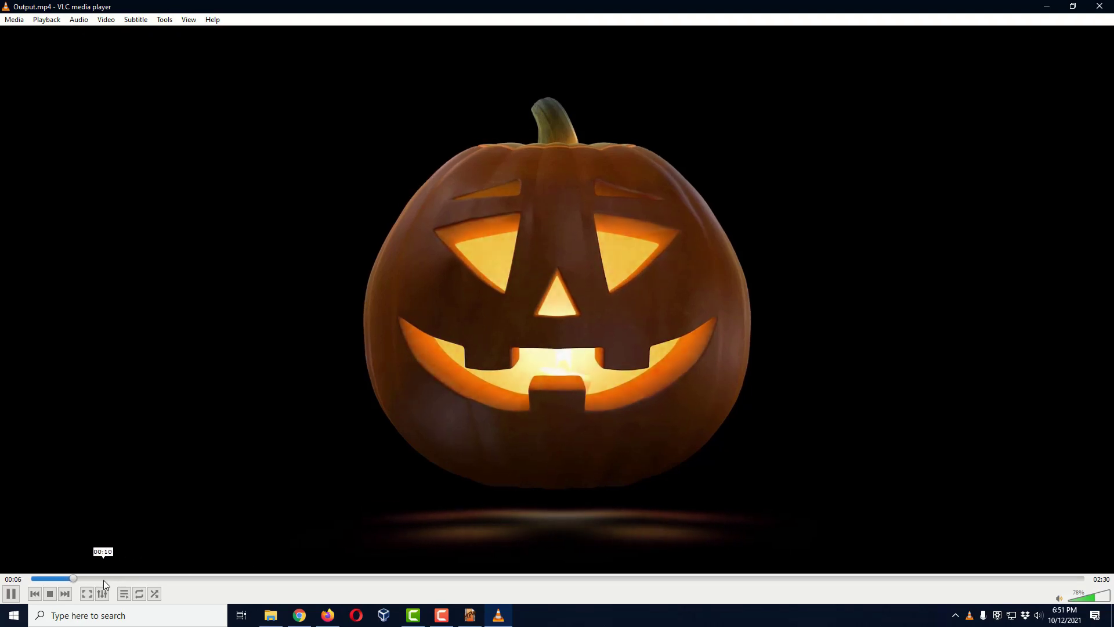
Scrub Output.mp4 in VLC to about 00:18, 00:42, 01:34 and 01:38.
left_click_drag(102, 580, 157, 579)
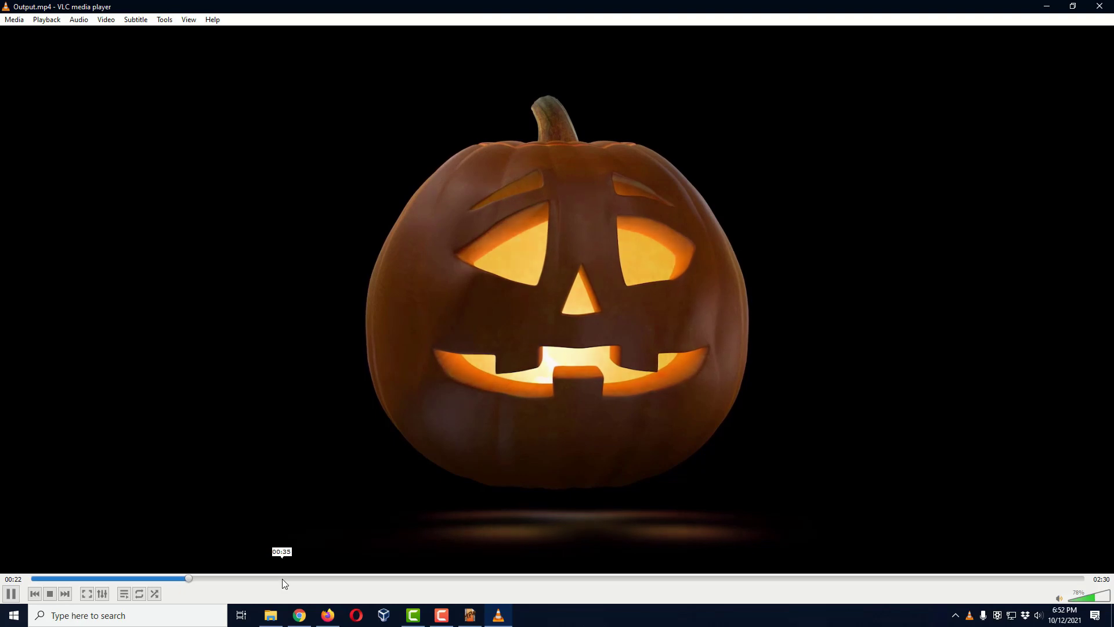
left_click_drag(282, 579, 520, 580)
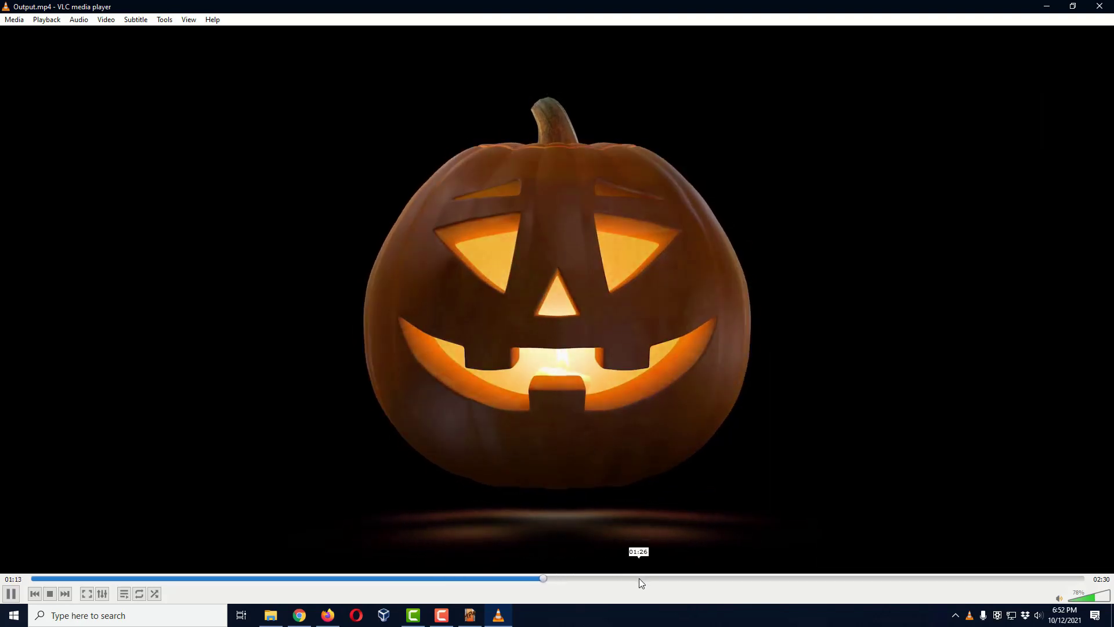
left_click(691, 578)
left_click(727, 579)
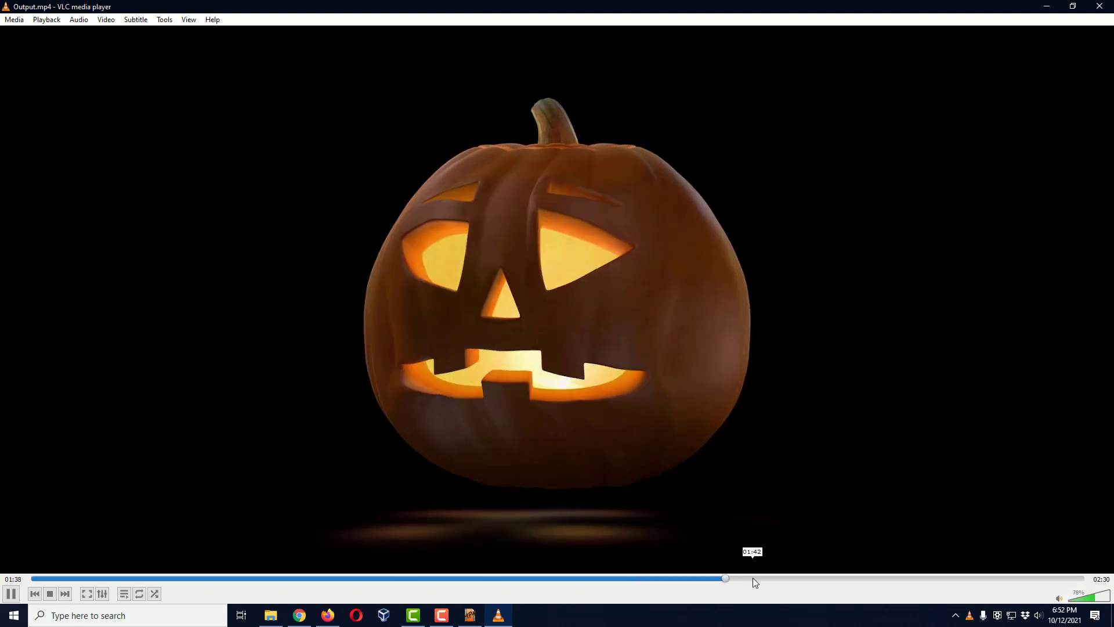